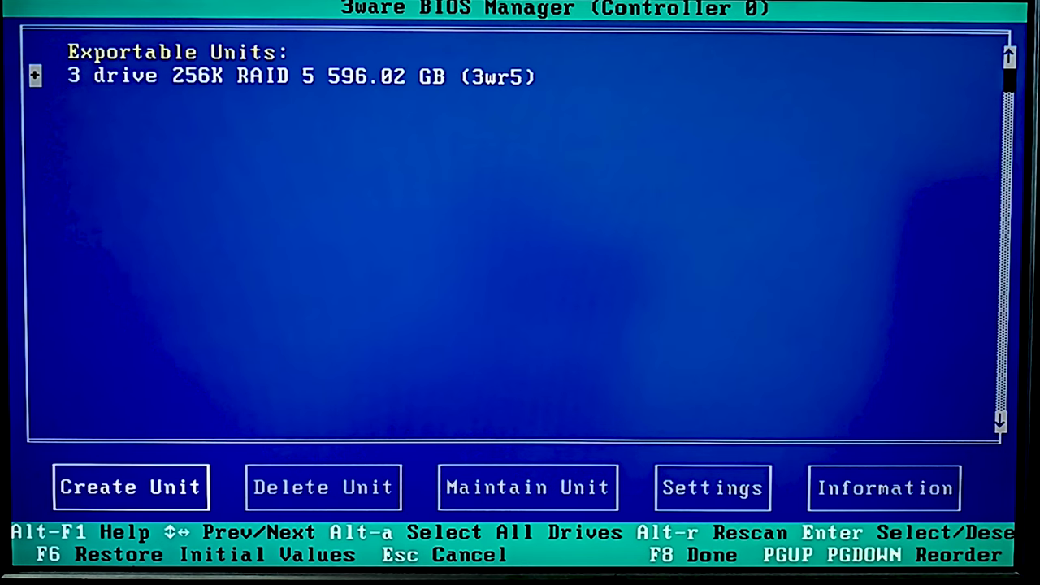
- Finish configuring the 3-drive 256K RAID 5 unit, dismiss the existing-data warning and choose the unit in the exportable units list
key("F8")
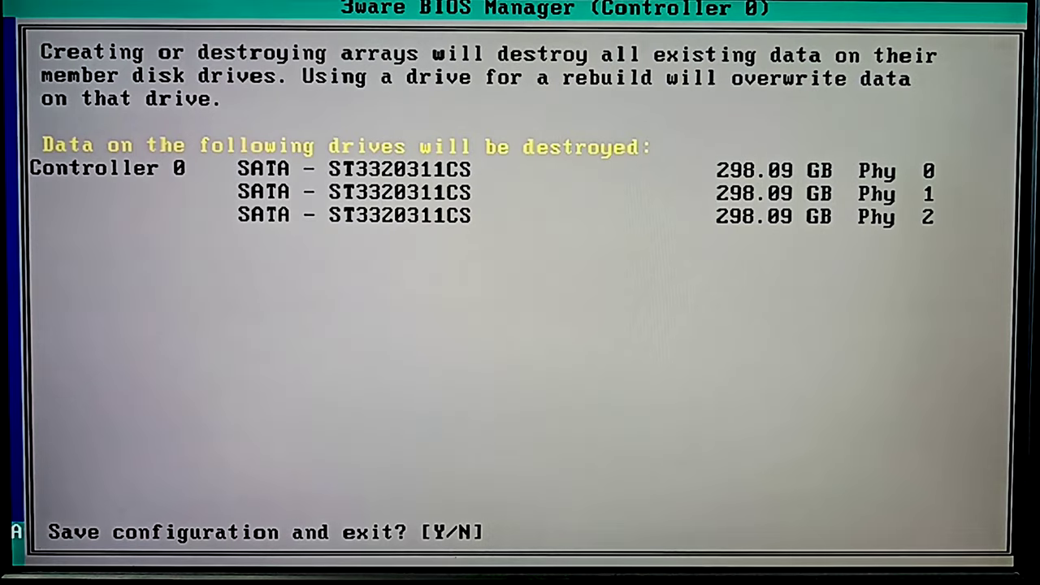
key("n")
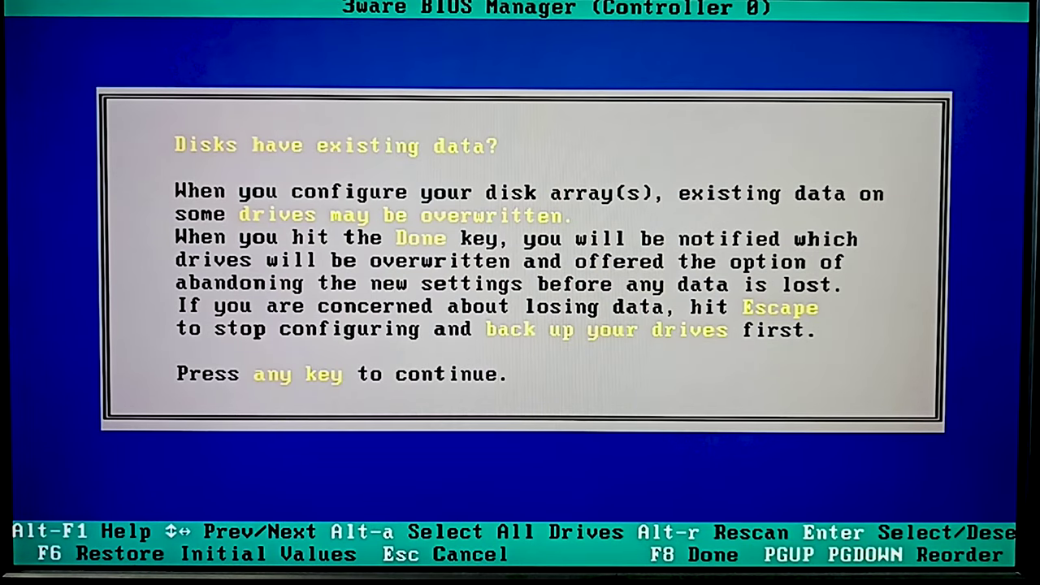
key("Return")
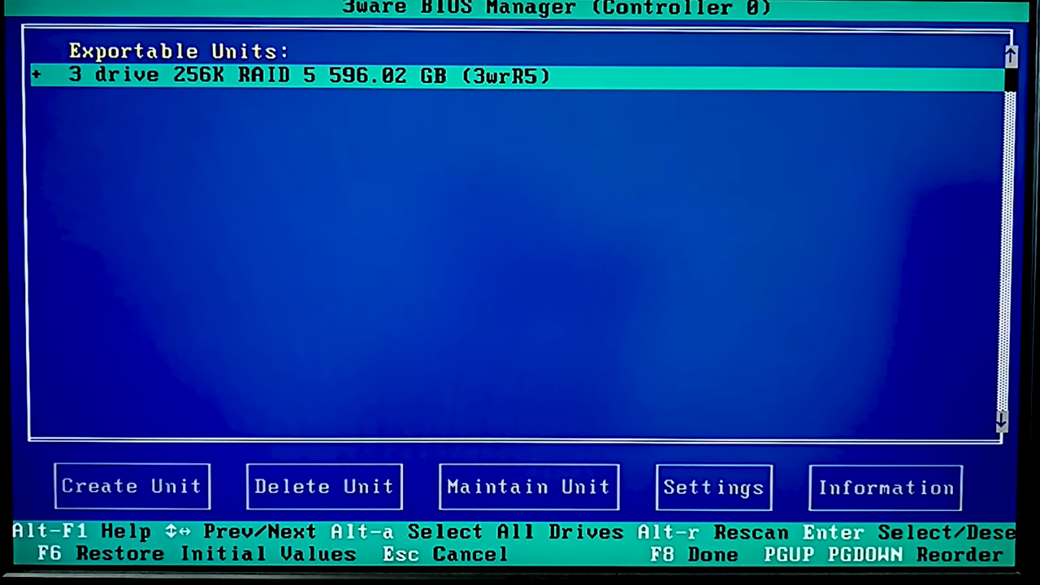
key("Return")
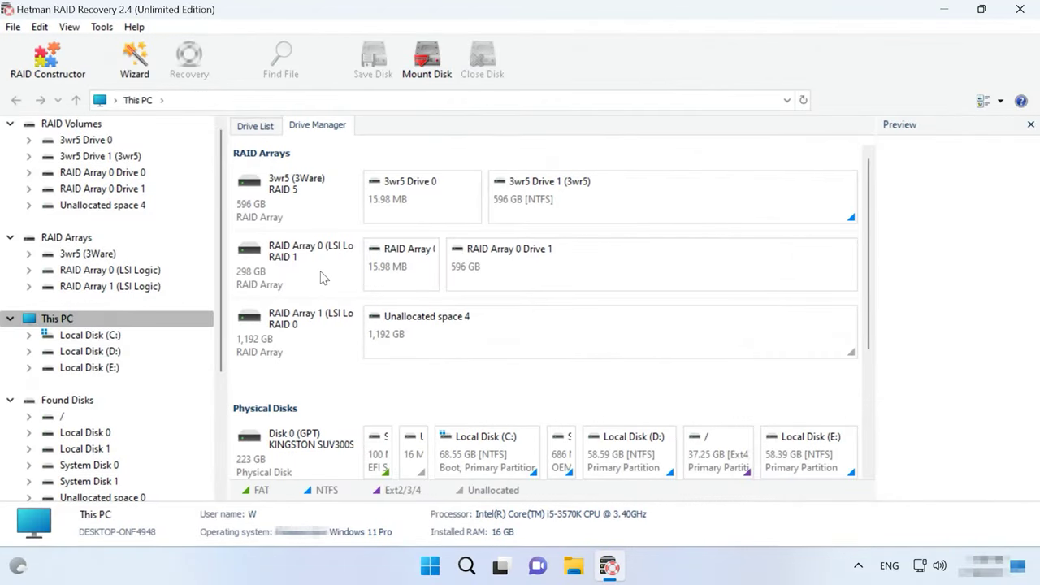
- Examine the 3wr5 (3Ware) RAID 5 array, its 3wr5 Drive 1 partition and the array's general and RAID properties
left_click(586, 207)
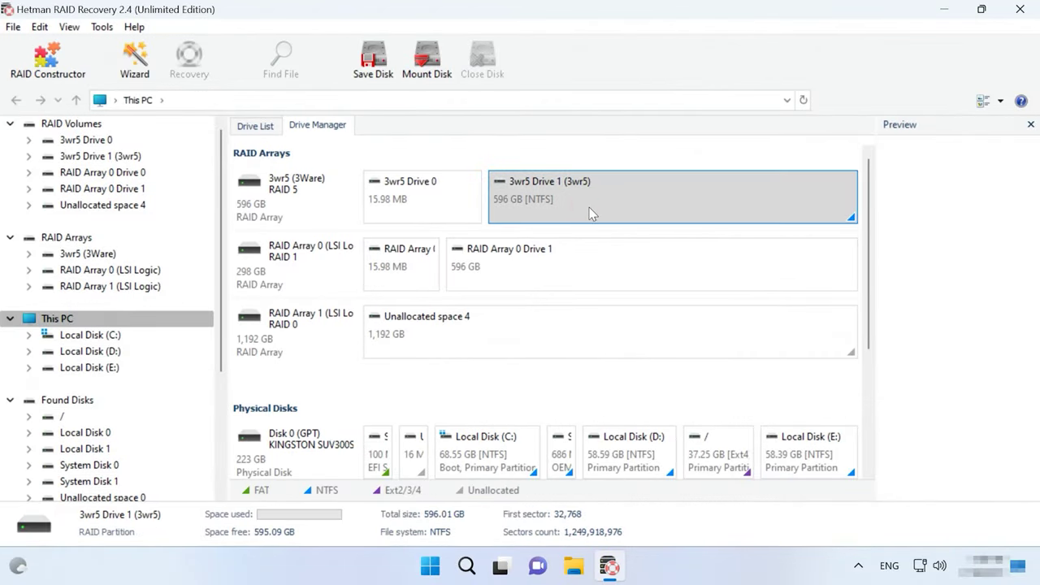
left_click(296, 199)
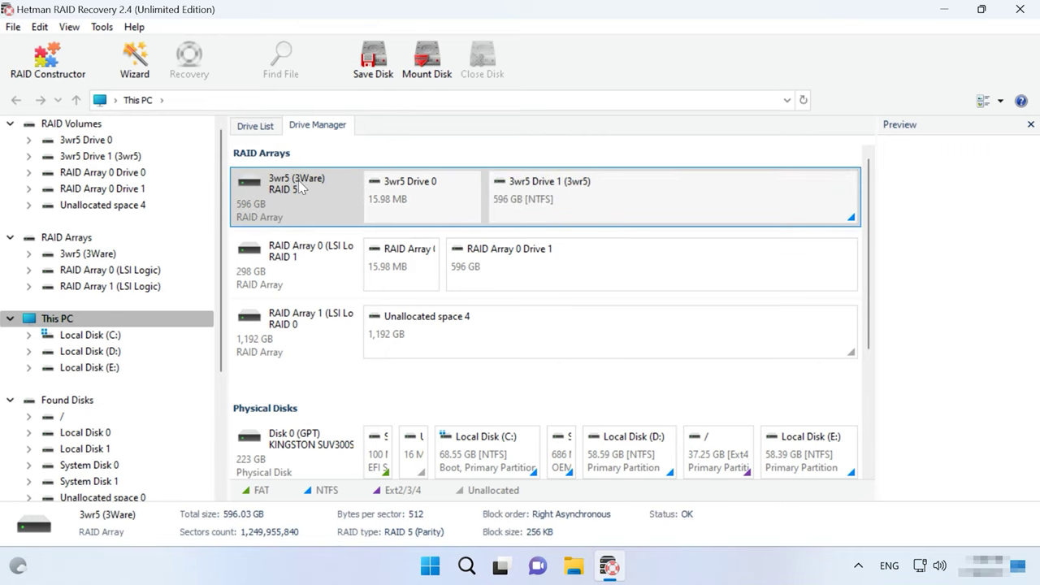
left_click(576, 194)
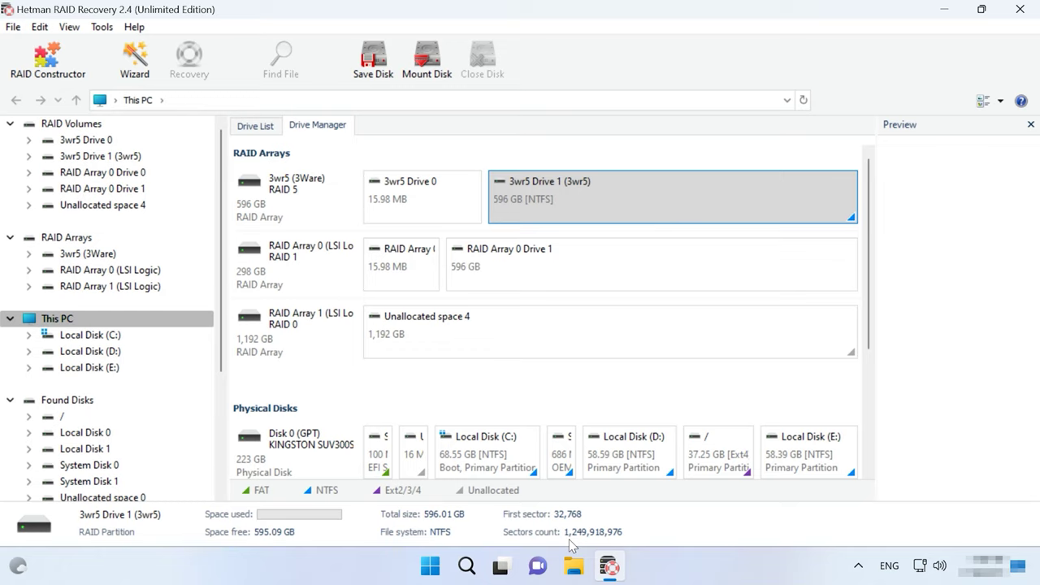
right_click(324, 205)
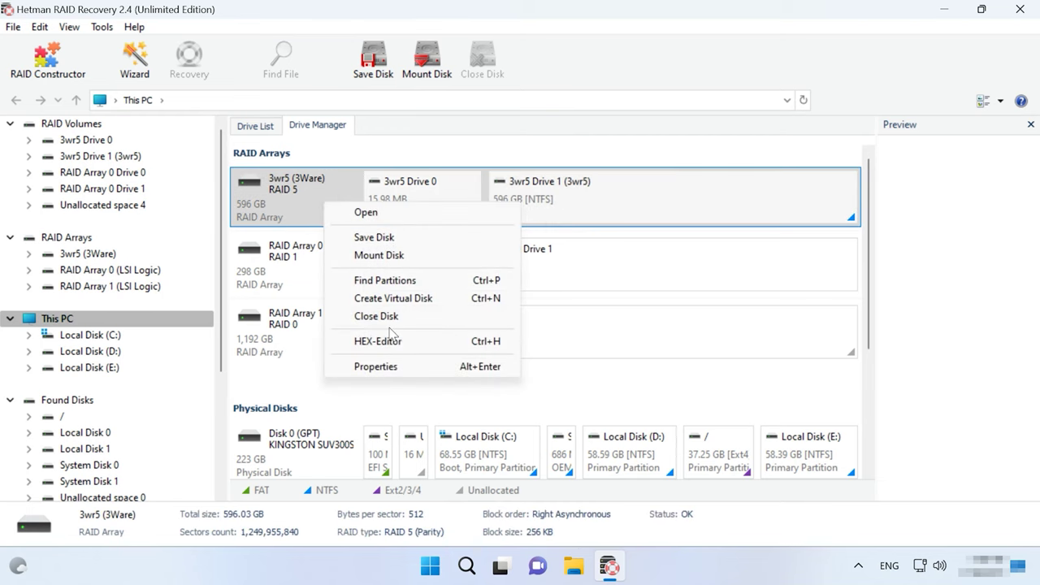
left_click(407, 366)
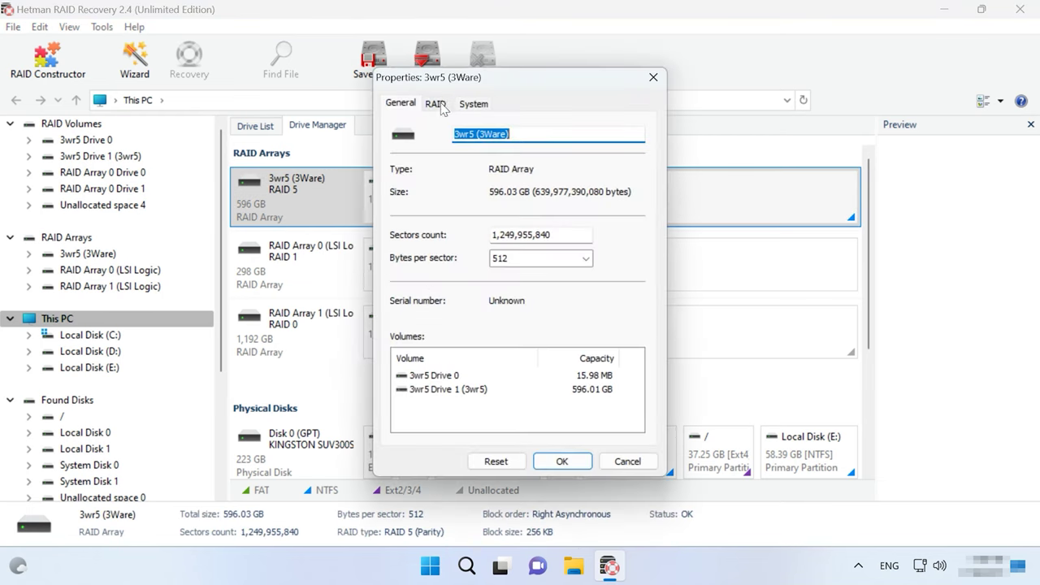
left_click(436, 105)
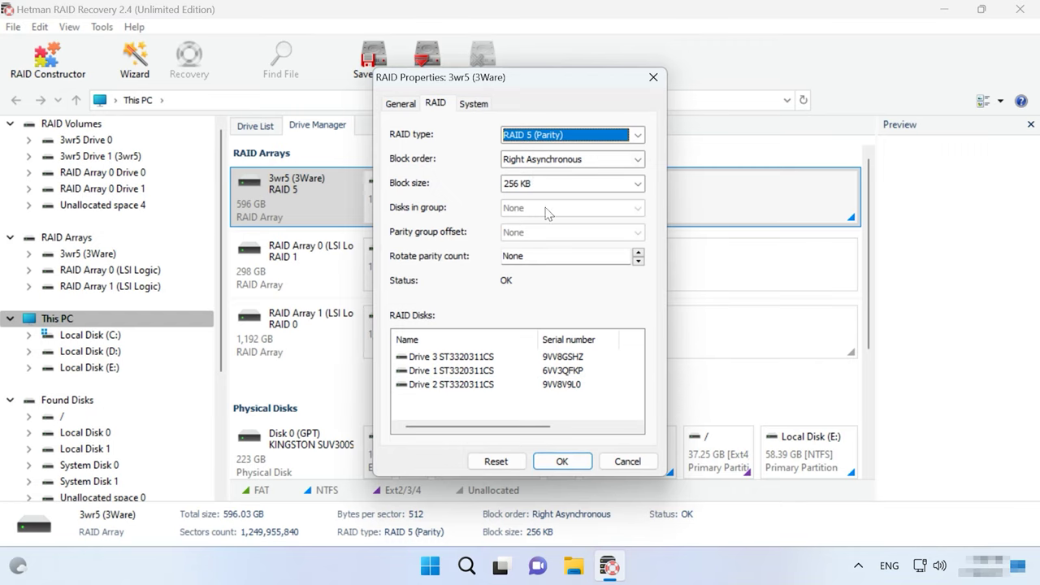
left_click(653, 77)
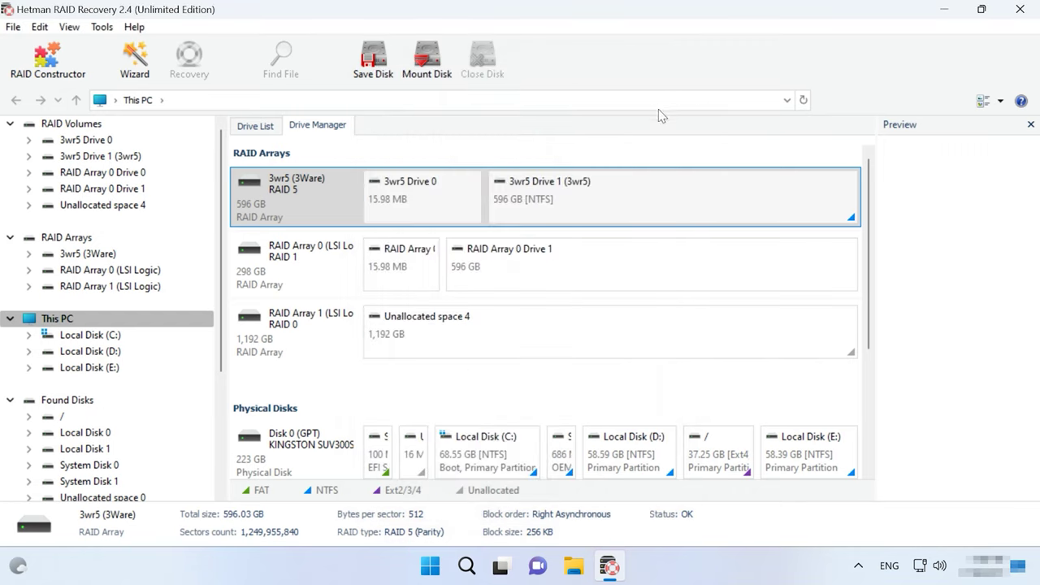
- Run a fast scan of the 3wr5 (3Ware) array and finish the analysis wizard
left_click(601, 203)
right_click(673, 203)
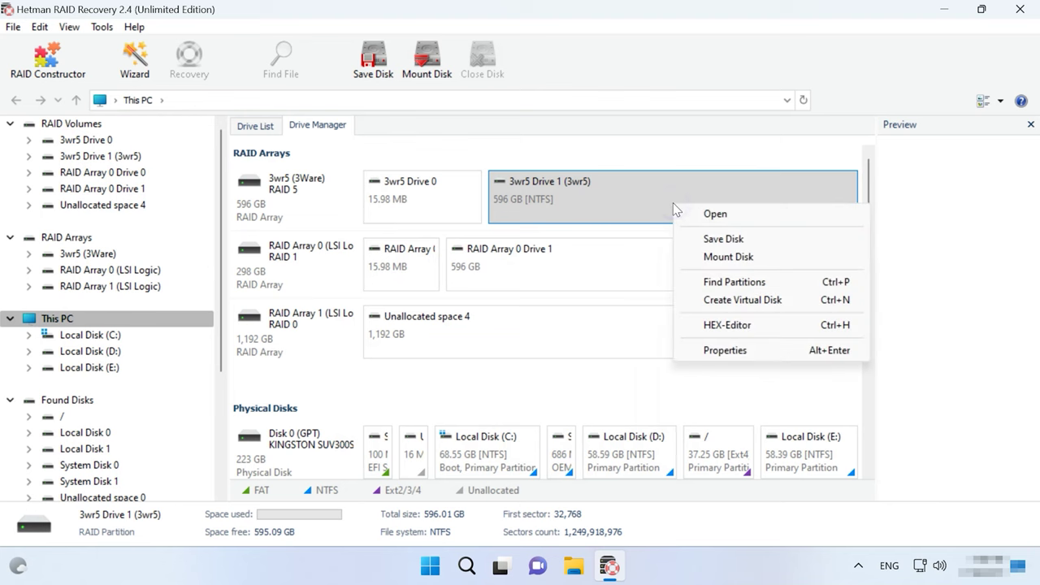
left_click(738, 218)
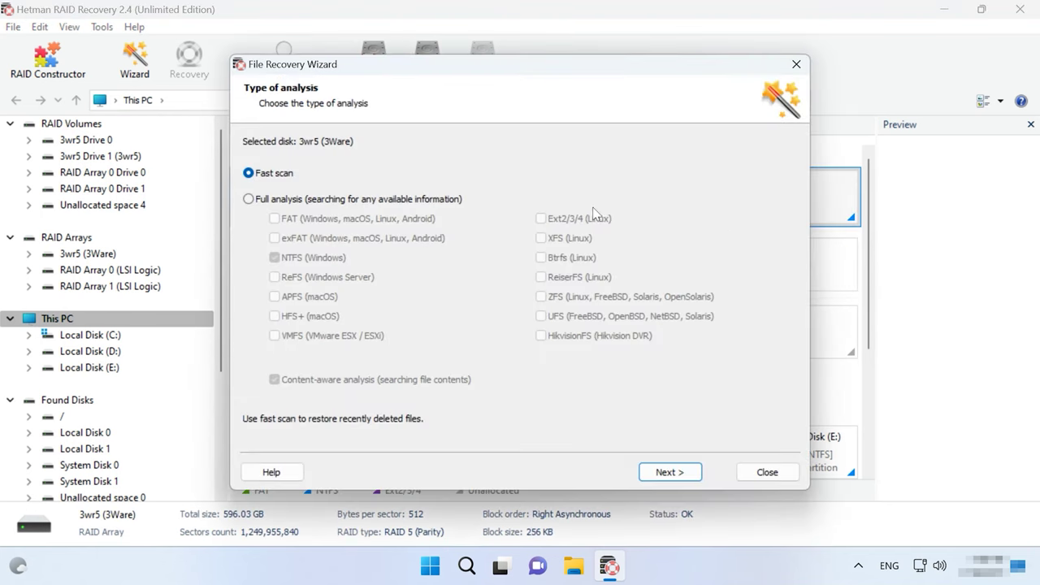
left_click(272, 202)
left_click(280, 173)
left_click(671, 472)
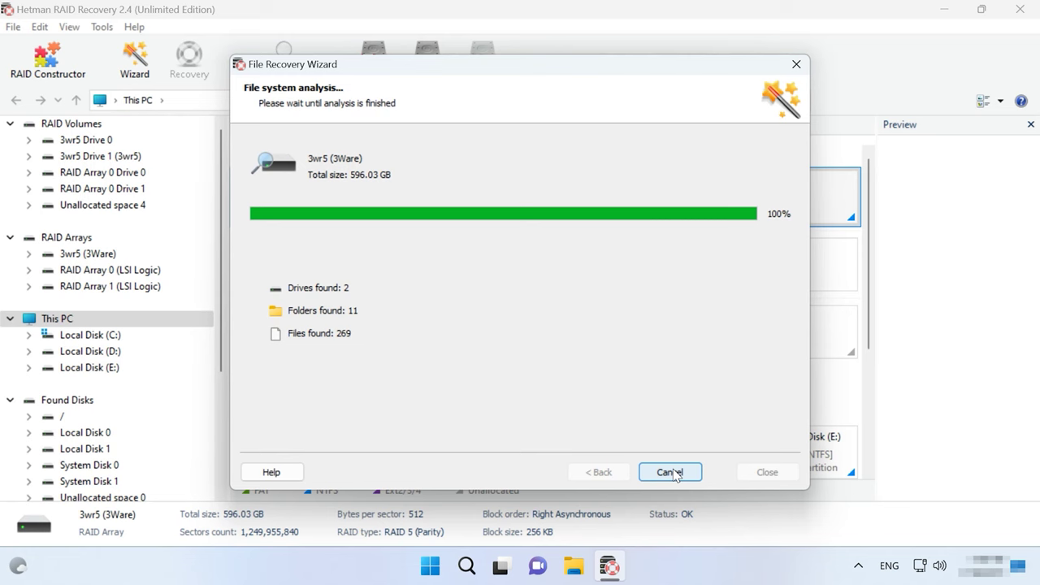
left_click(670, 473)
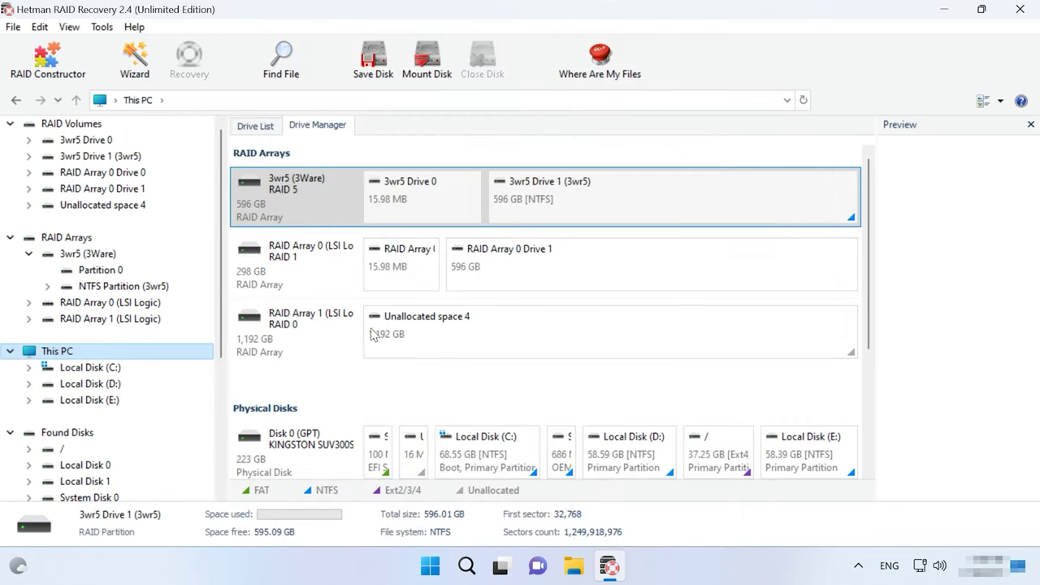
- Reanalyse 3wr5 Drive 1 using full analysis with NTFS and content-aware search, and open the found NTFS partition
right_click(655, 200)
left_click(715, 232)
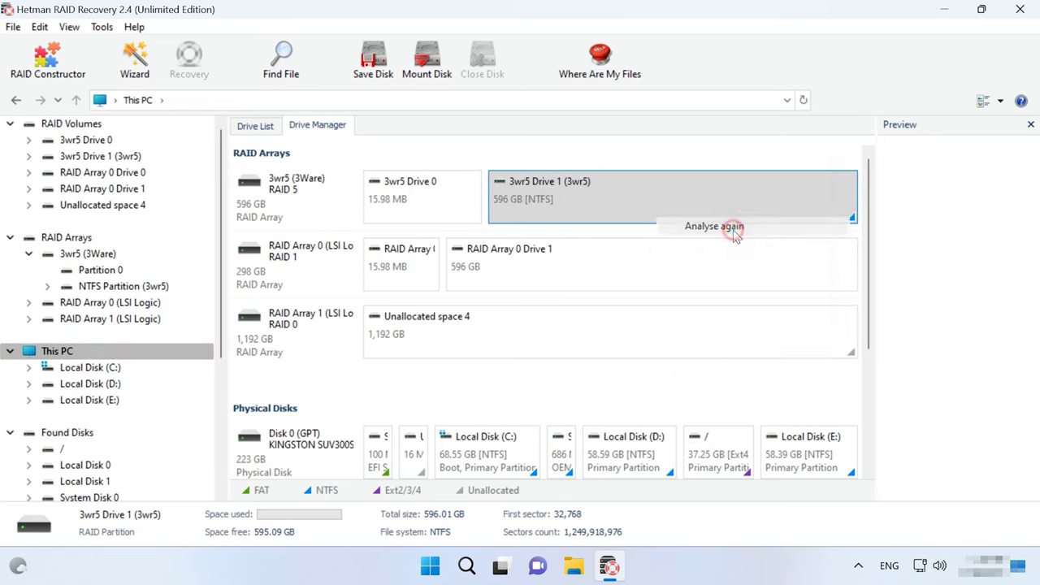
left_click(324, 201)
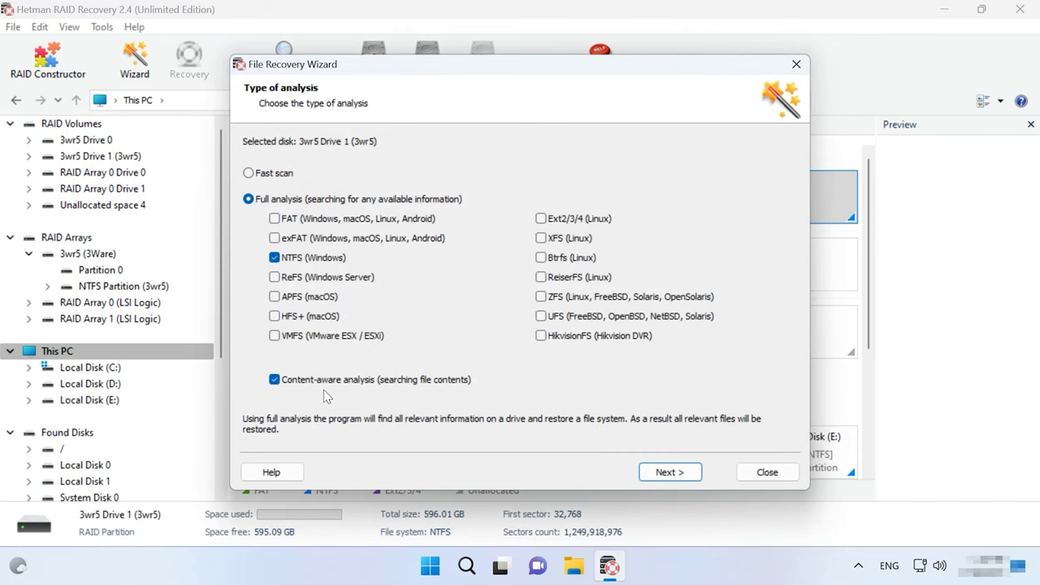
left_click(666, 472)
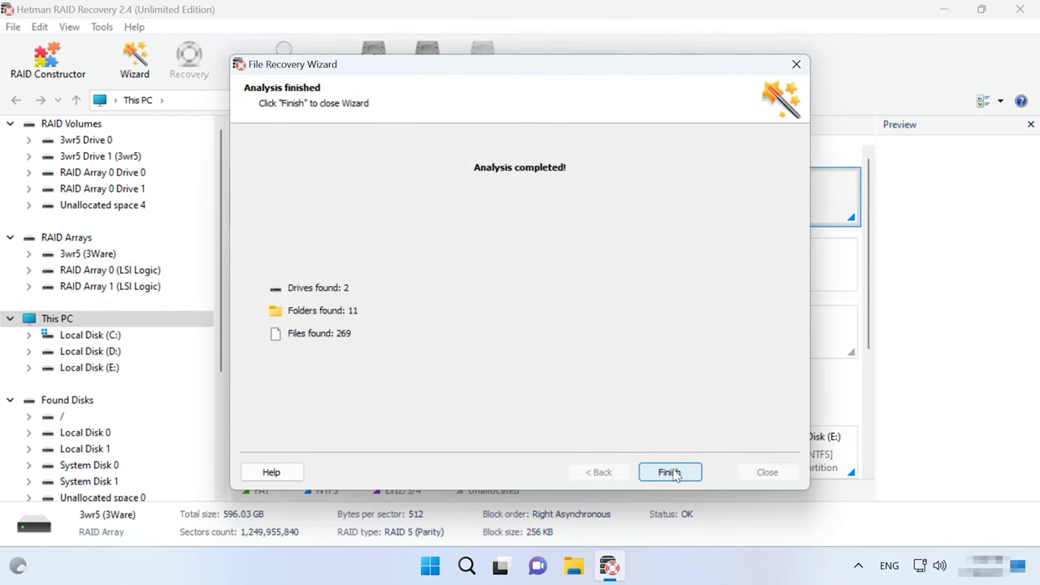
left_click(670, 474)
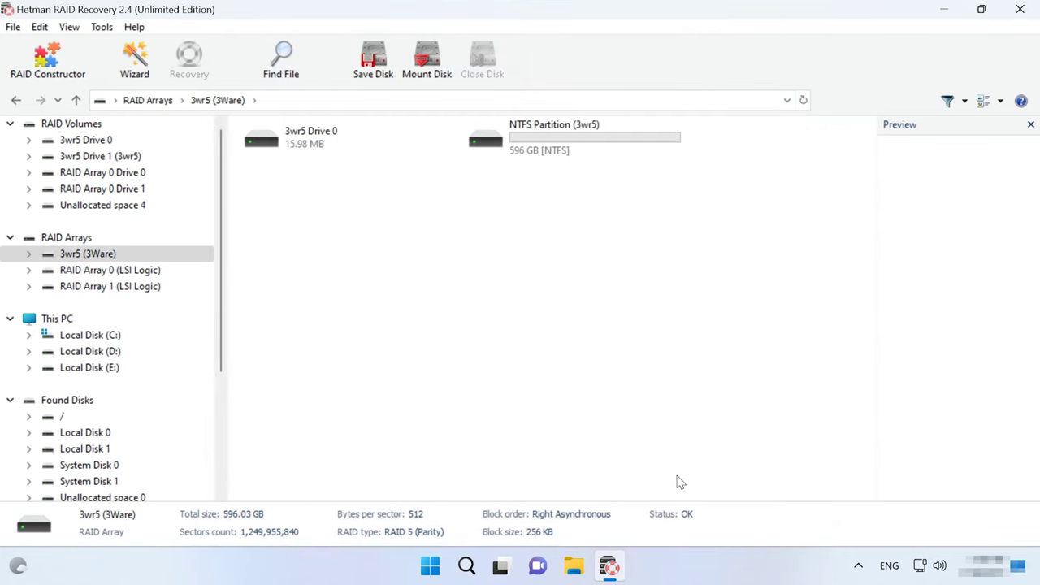
double_click(604, 149)
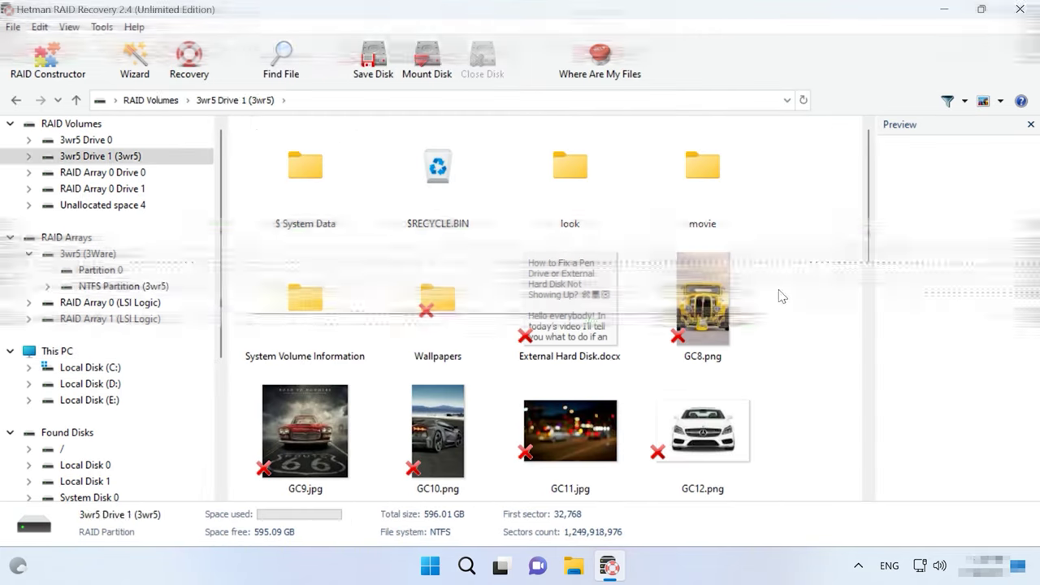
- Preview the deleted files GC8.png and External Hard Disk.docx on 3wr5 Drive 1
left_click(736, 311)
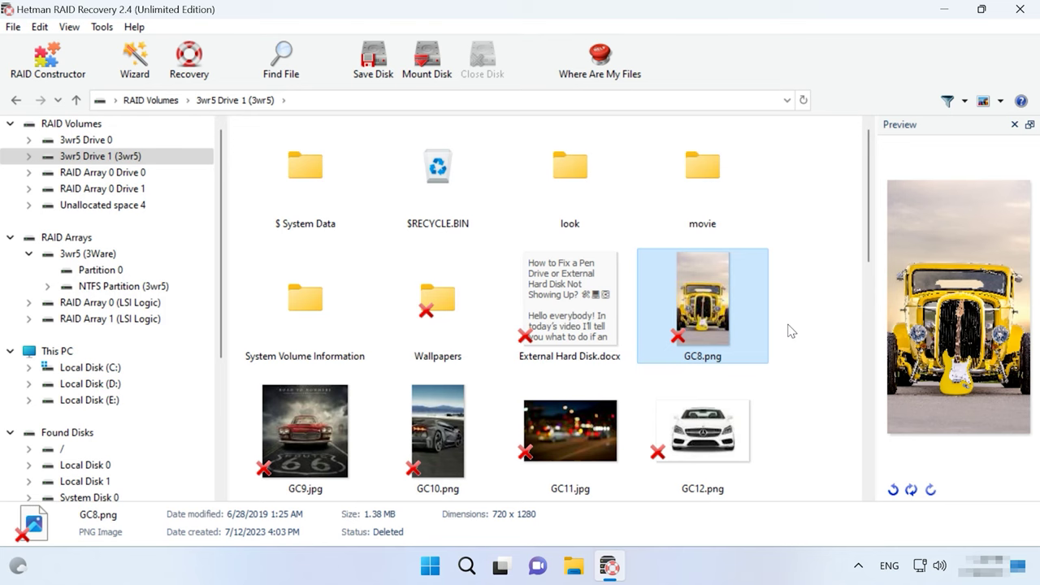
scroll(787, 331, "down", 2)
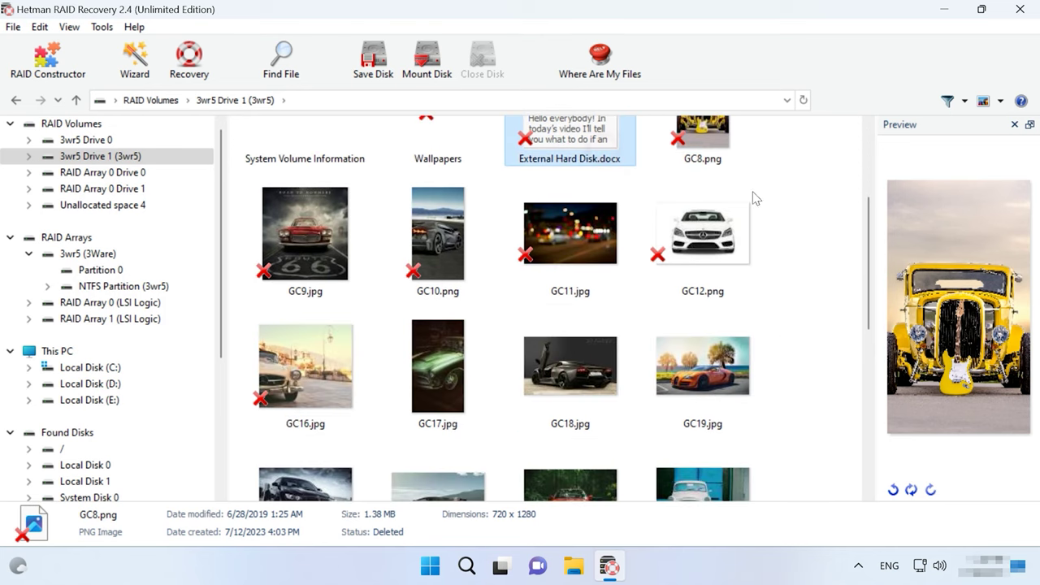
scroll(789, 244, "up", 2)
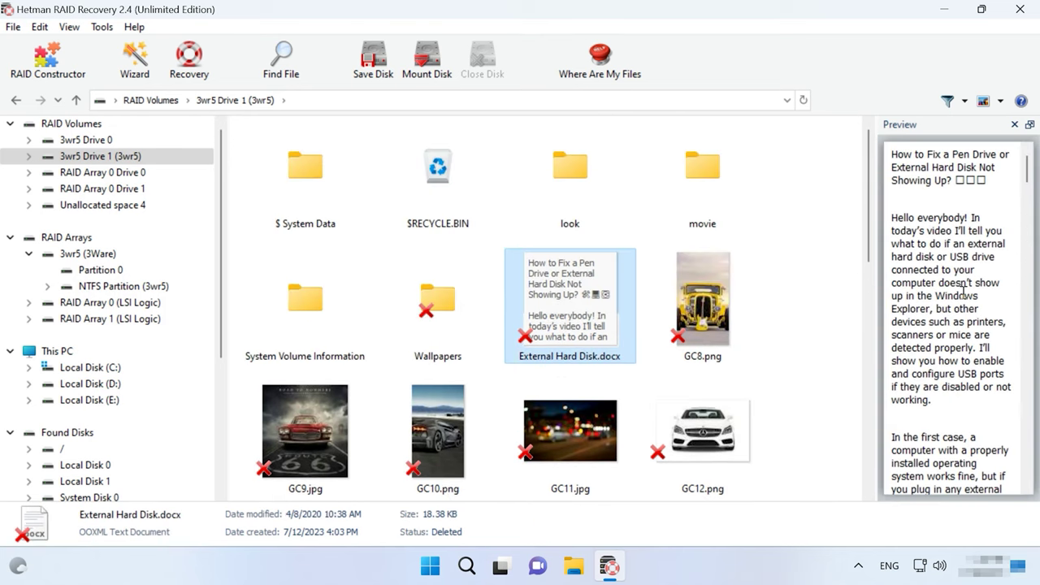
left_click(735, 321)
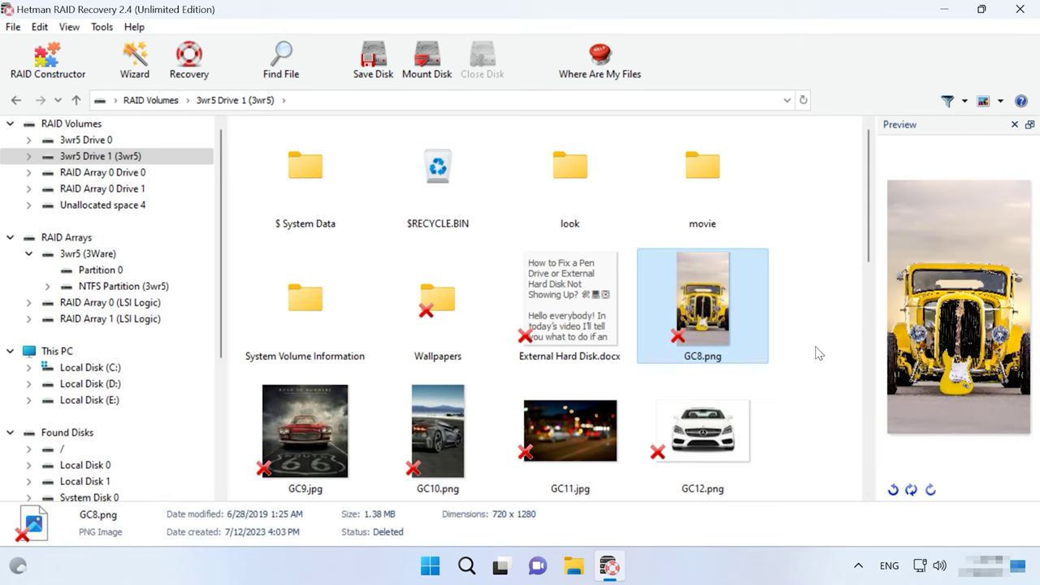
- Recover External Hard Disk.docx and the images GC8 through GC12 to the hard disk folder C:\111\
left_click(602, 326, "ctrl")
left_click(741, 435, "shift")
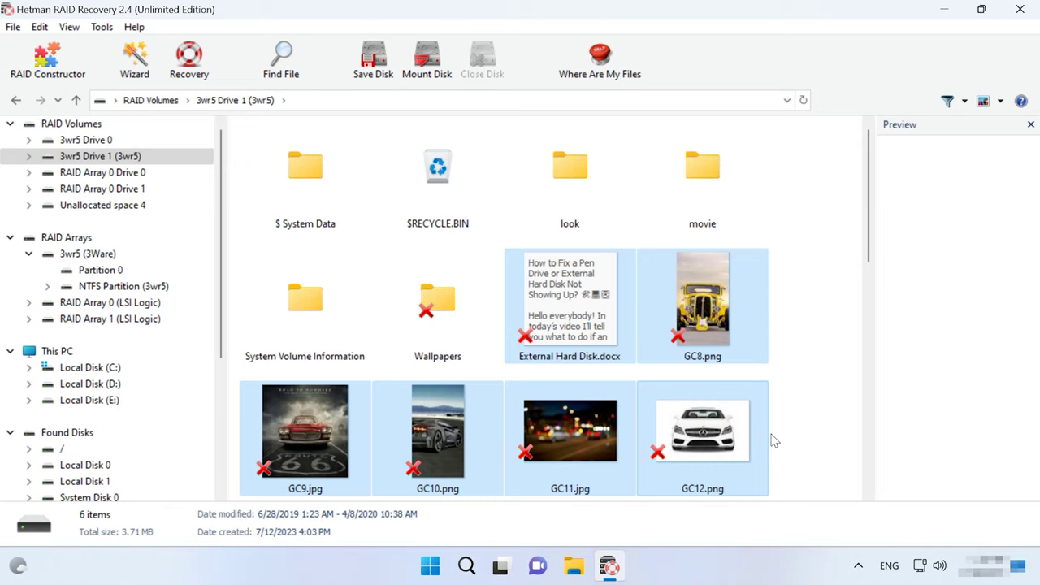
left_click(190, 78)
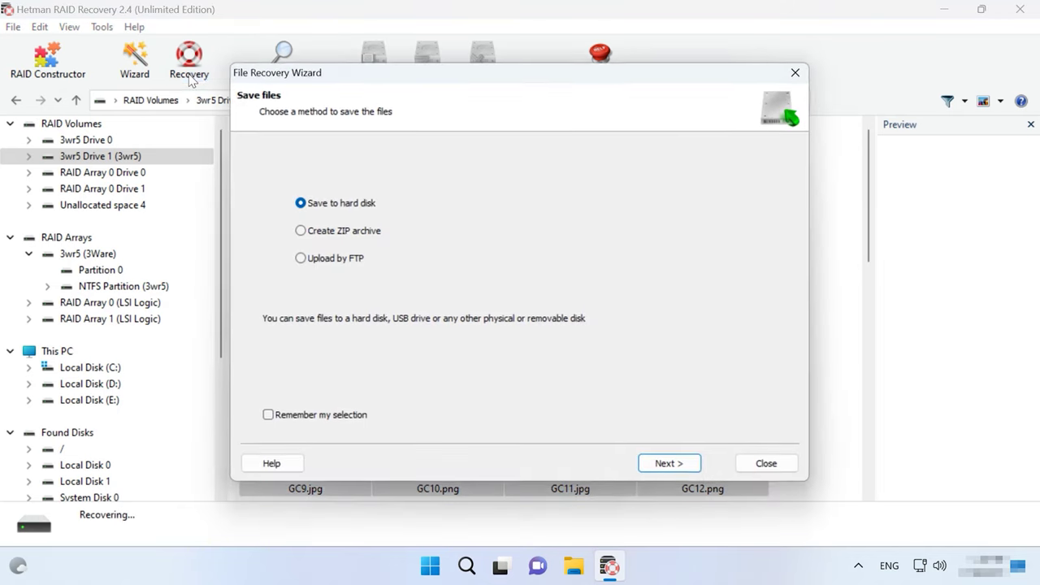
left_click(668, 464)
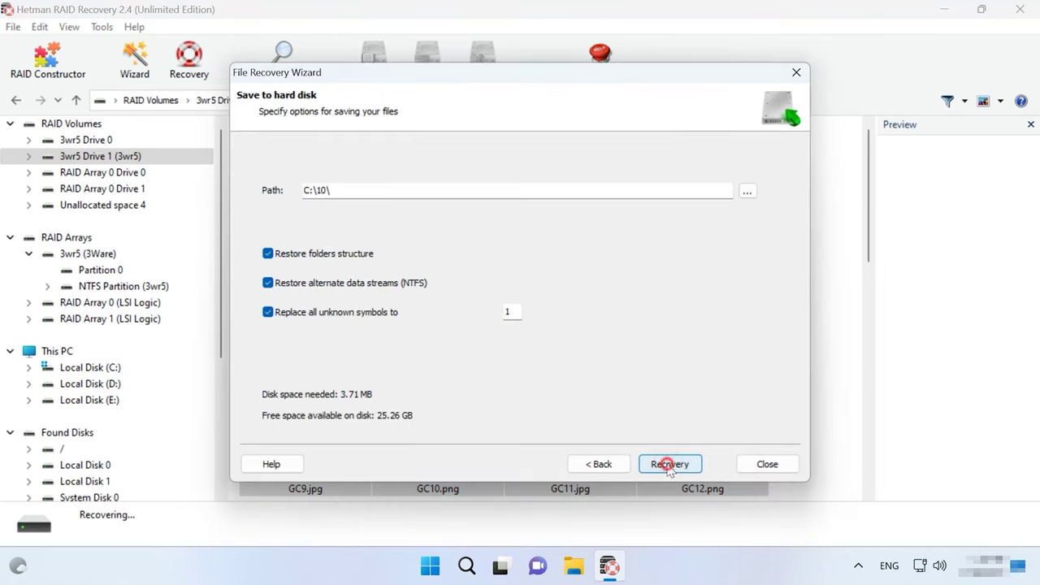
double_click(325, 190)
type("111\\")
left_click(669, 464)
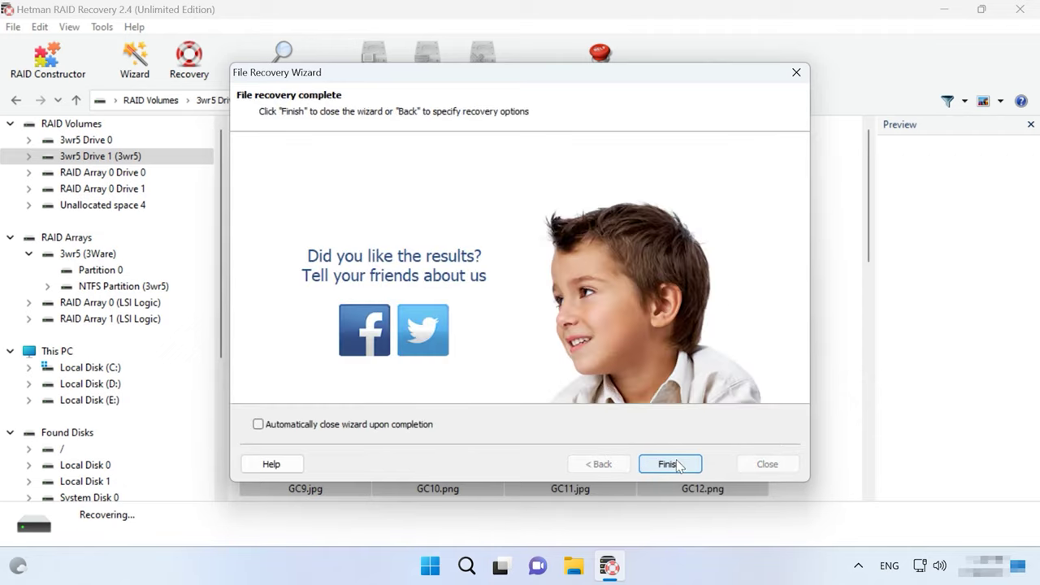
left_click(679, 465)
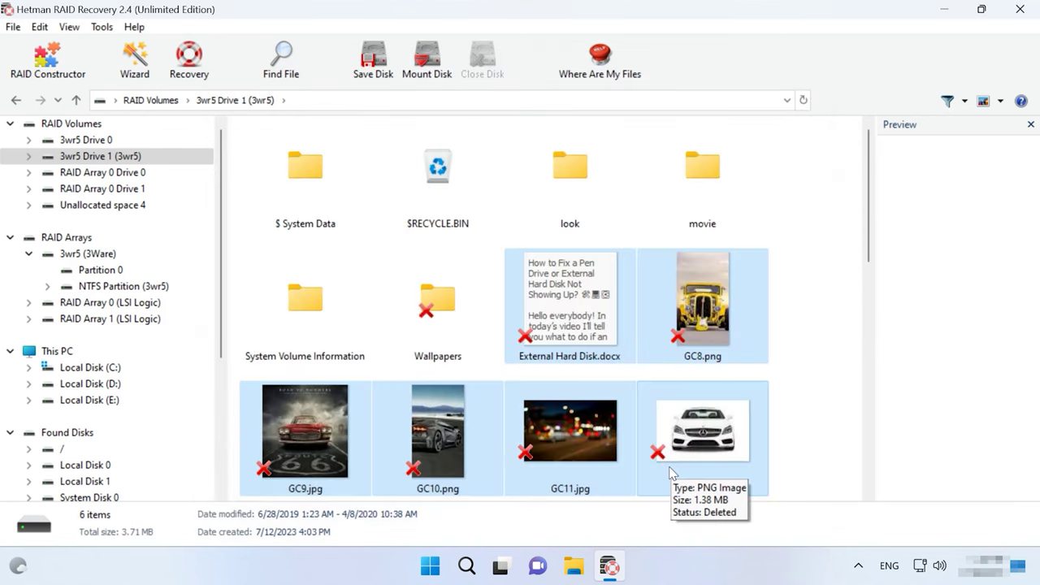
- Switch to File Explorer and open the folder 111 on Local Disk (C:) to check the recovered files
left_click(574, 566)
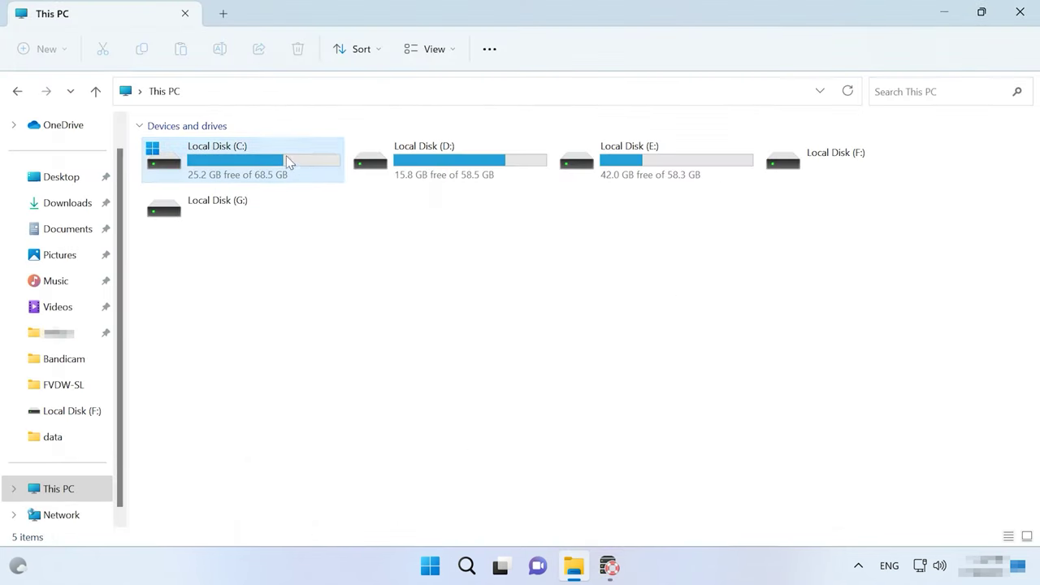
double_click(286, 160)
left_click(191, 230)
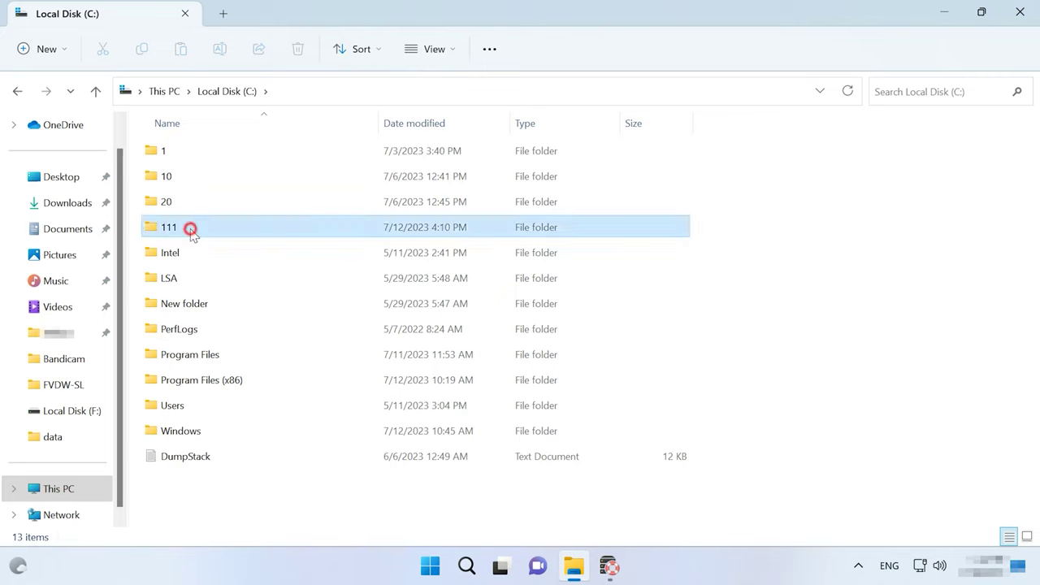
double_click(190, 230)
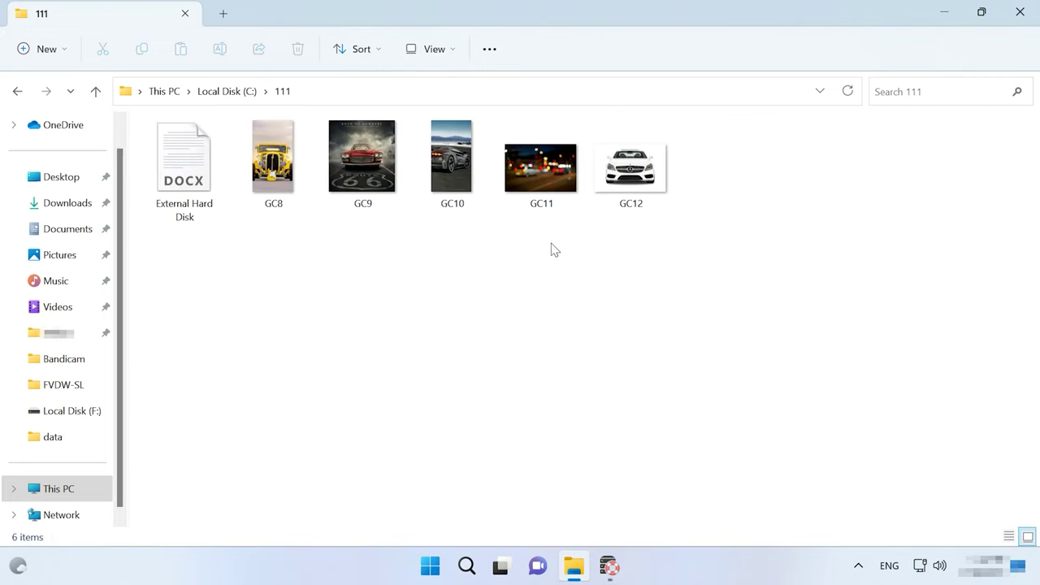